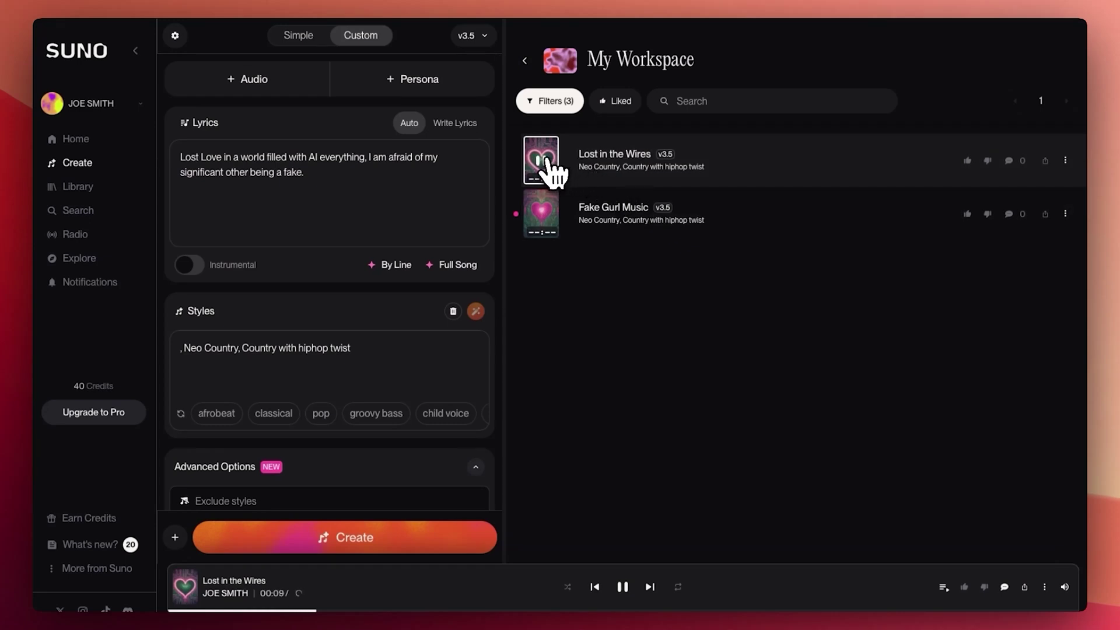
- Pause the Lost in the Wires playback
left_click(547, 161)
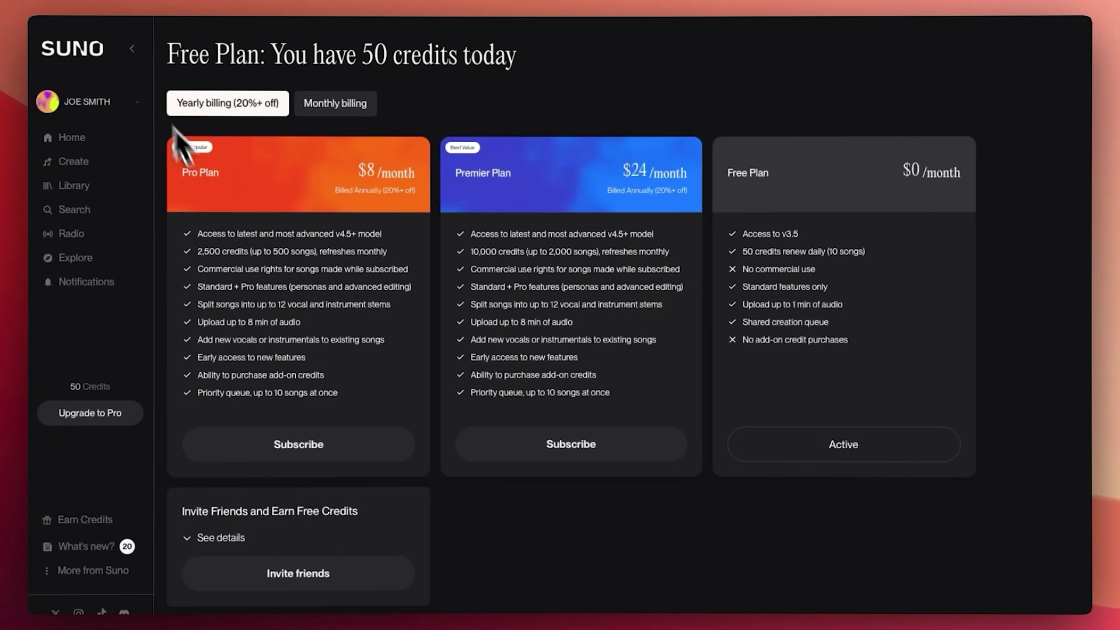
- Return to the home feed, then open the Upgrade to Pro plans page
left_click(101, 52)
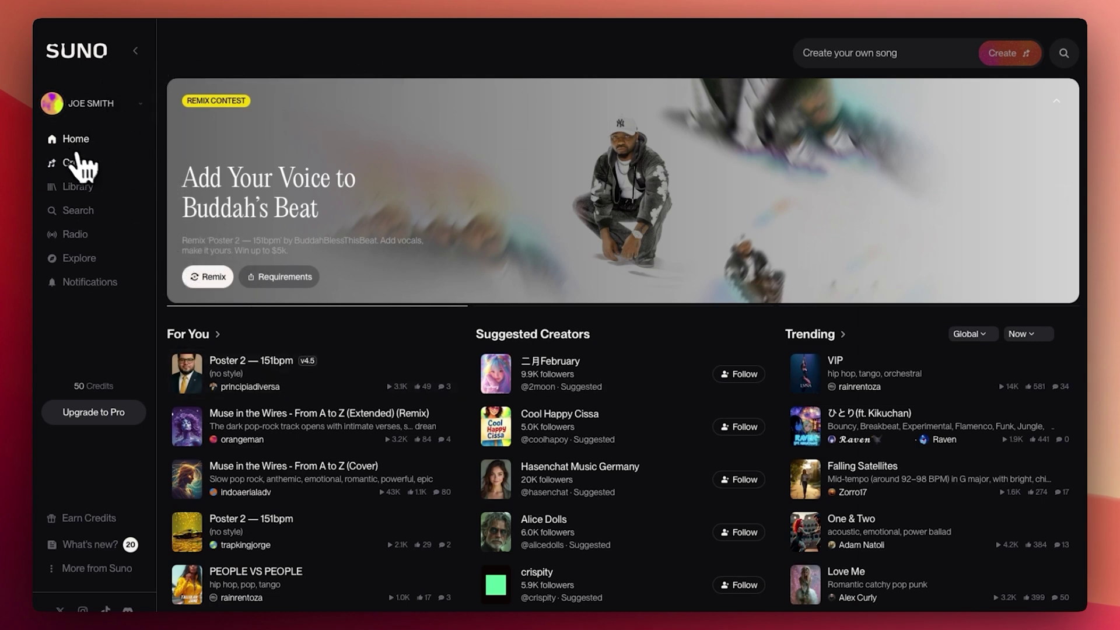
left_click(109, 414)
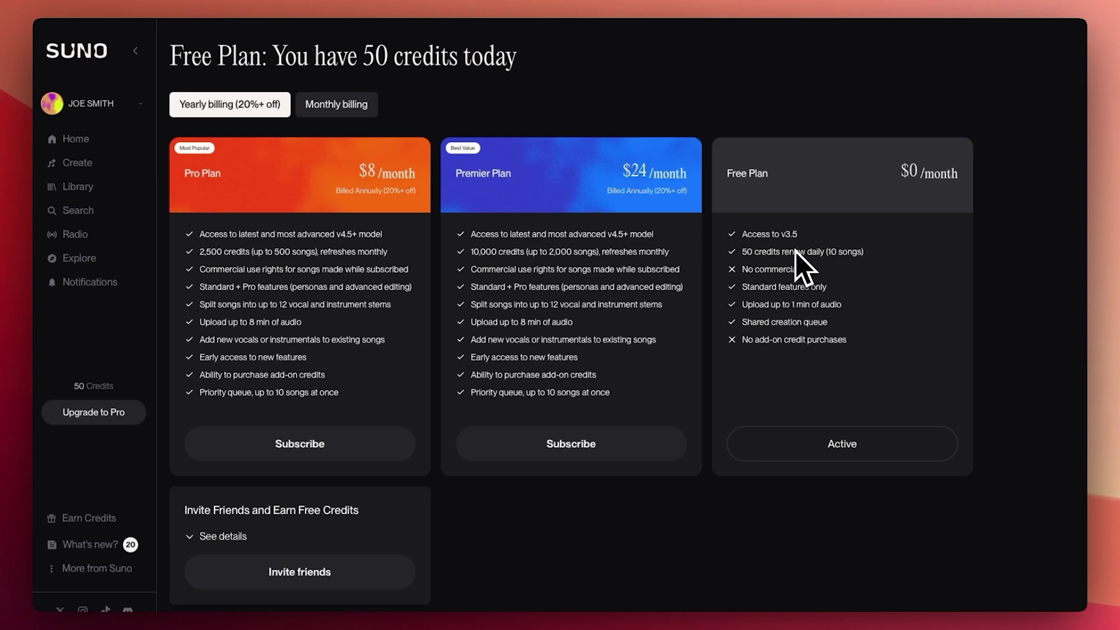
- Open the Create page, begin a song description with 'Hey', and switch to Custom mode
left_click(80, 166)
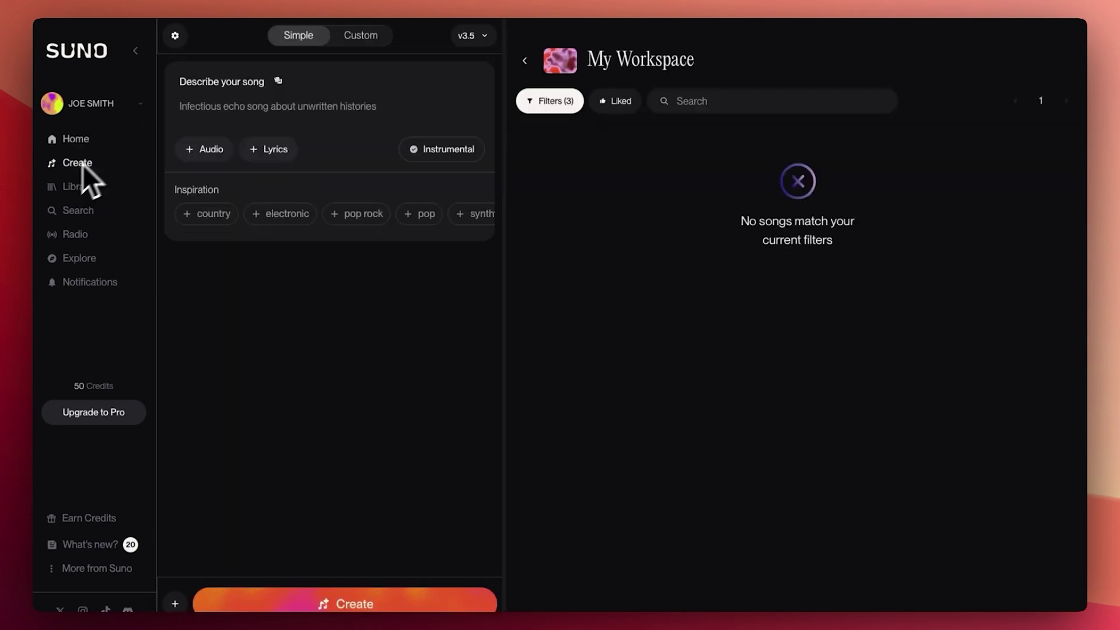
left_click(281, 109)
type("Hey")
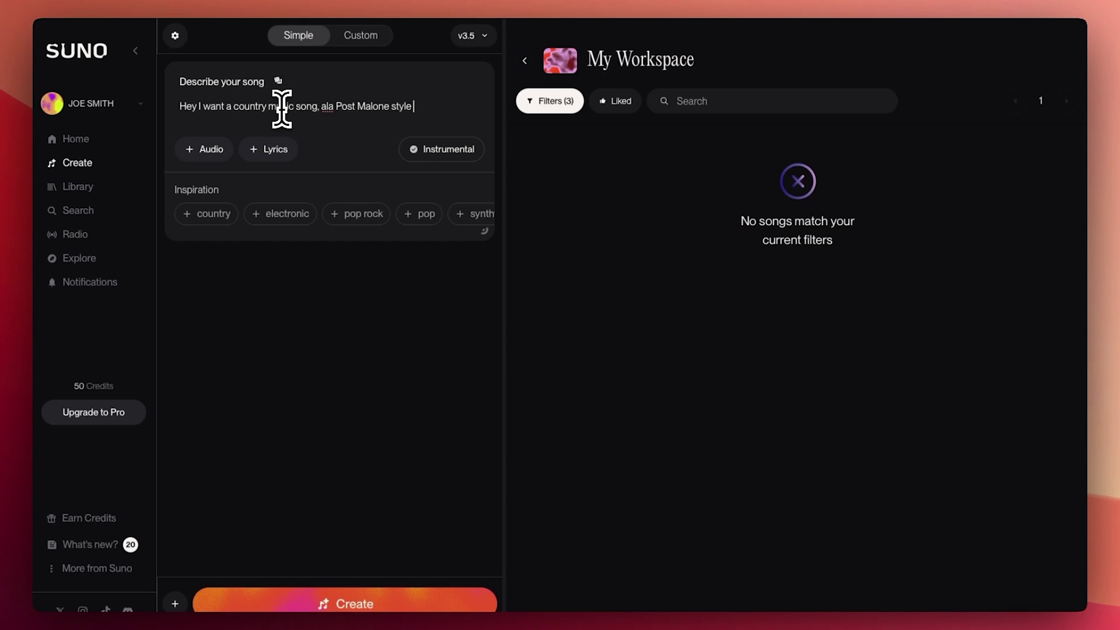
left_click(265, 150)
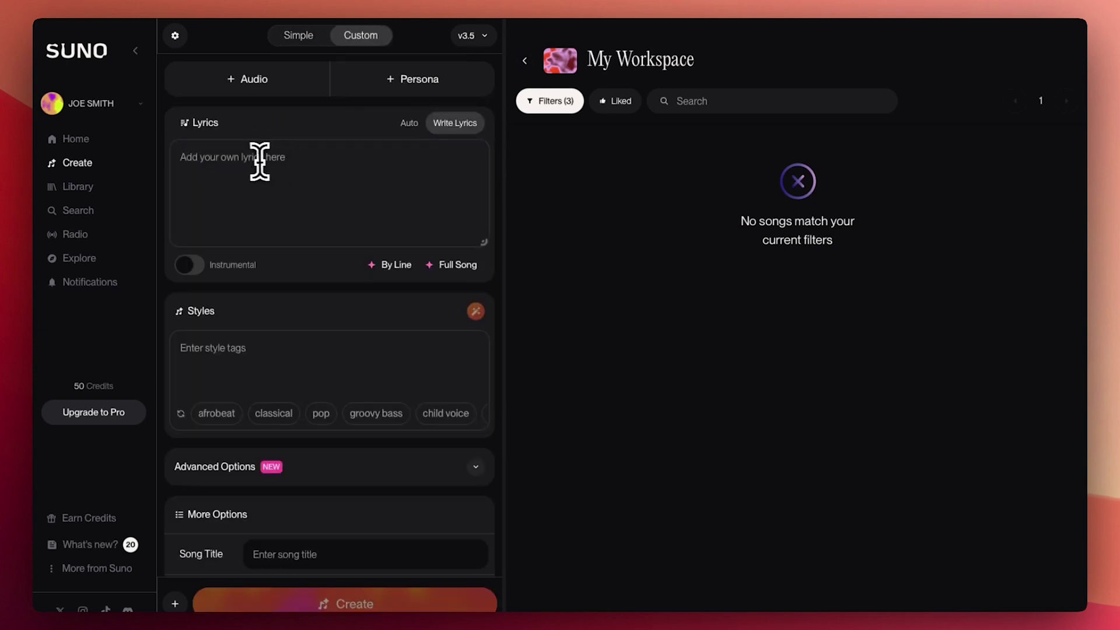
- Choose Auto lyrics and describe lost love in a world filled with AI
scroll(259, 218, "down", 1)
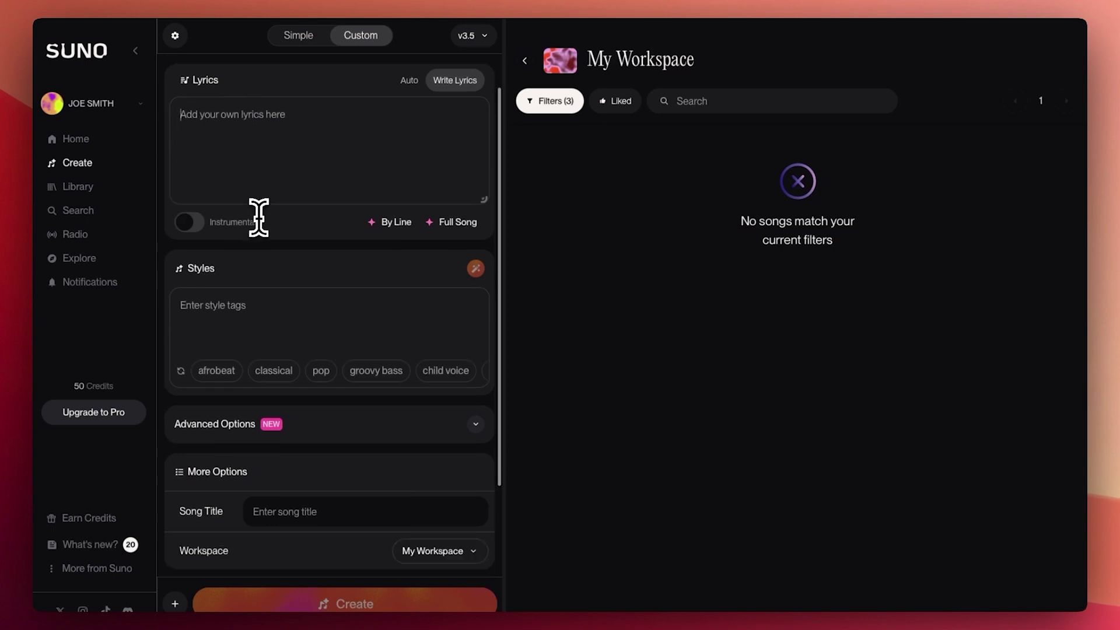
scroll(258, 218, "down", 2)
scroll(257, 214, "up", 3)
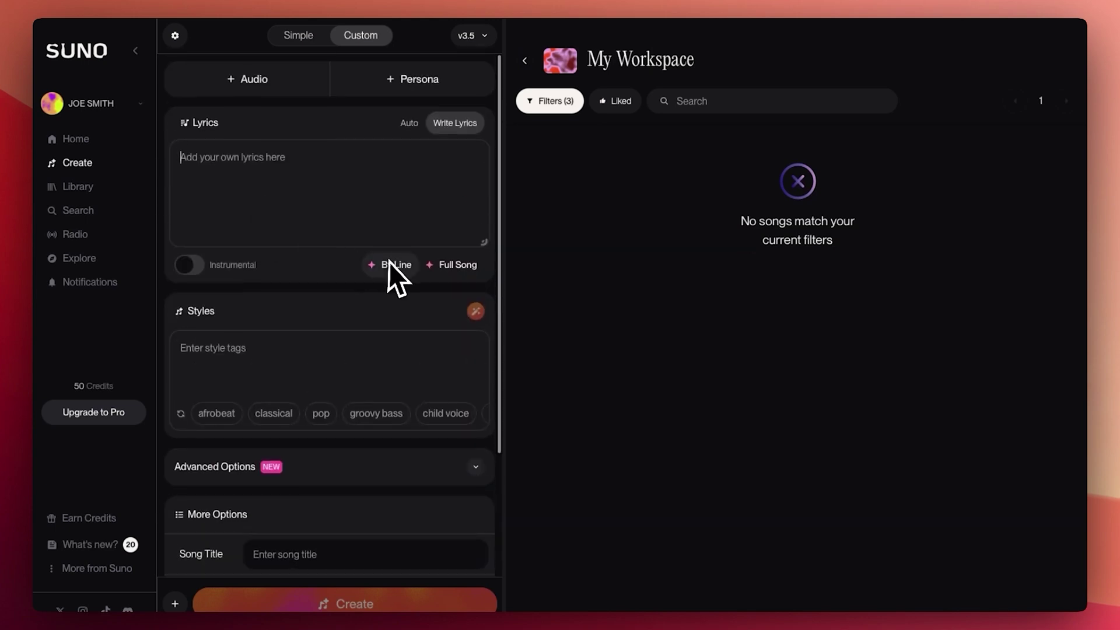
left_click(408, 125)
left_click(338, 190)
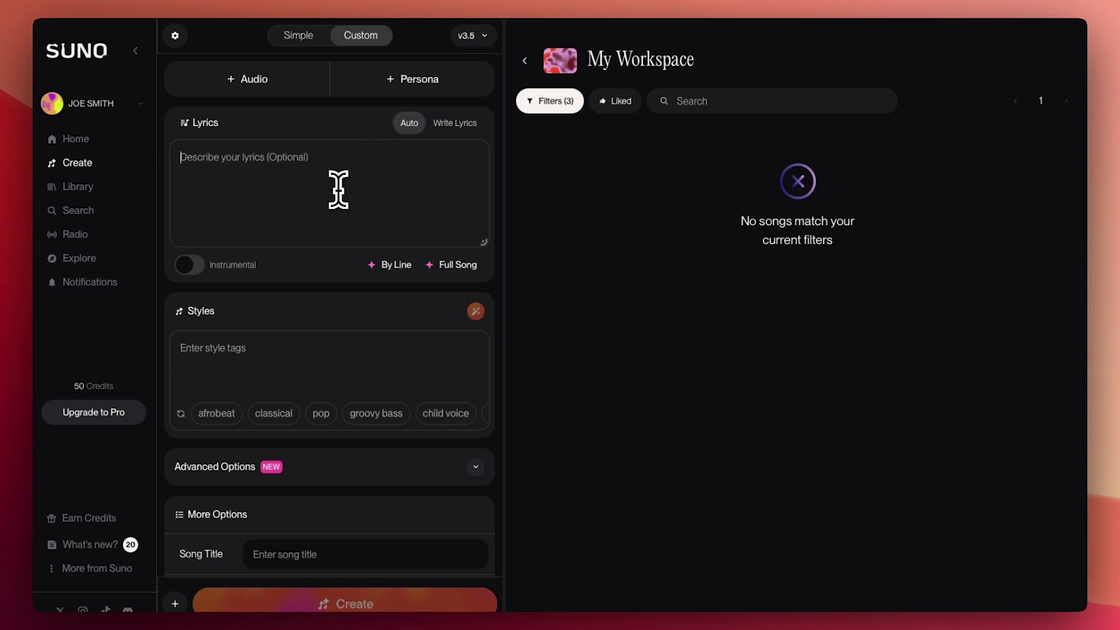
type("Los")
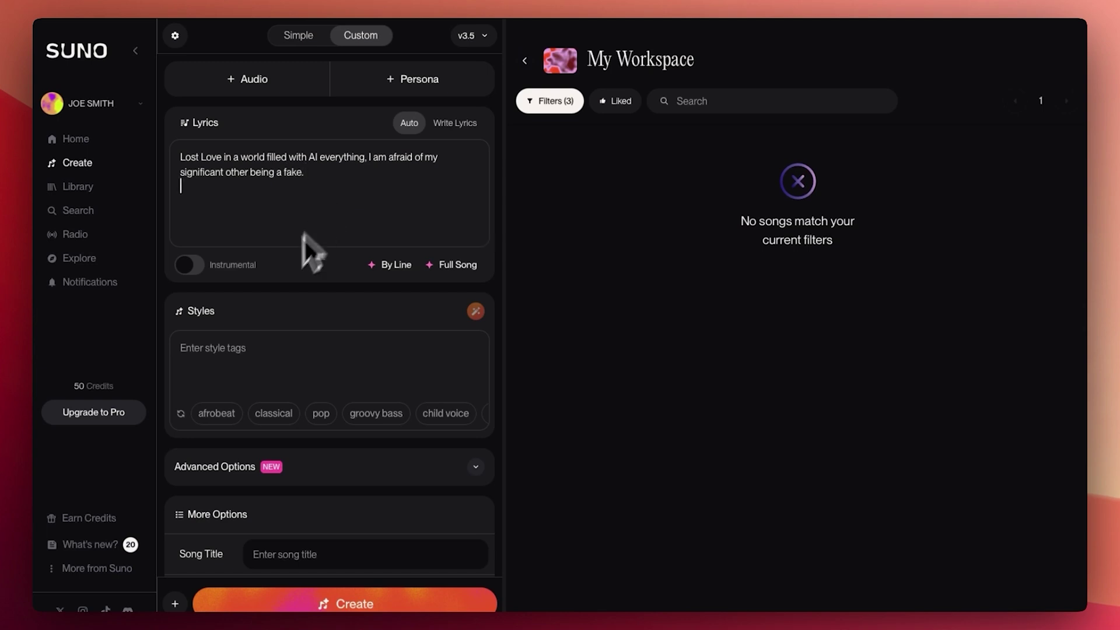
- Enter the styles 'Post Malone, Neo Country, Lil nas x'
scroll(408, 315, "down", 2)
left_click(357, 266)
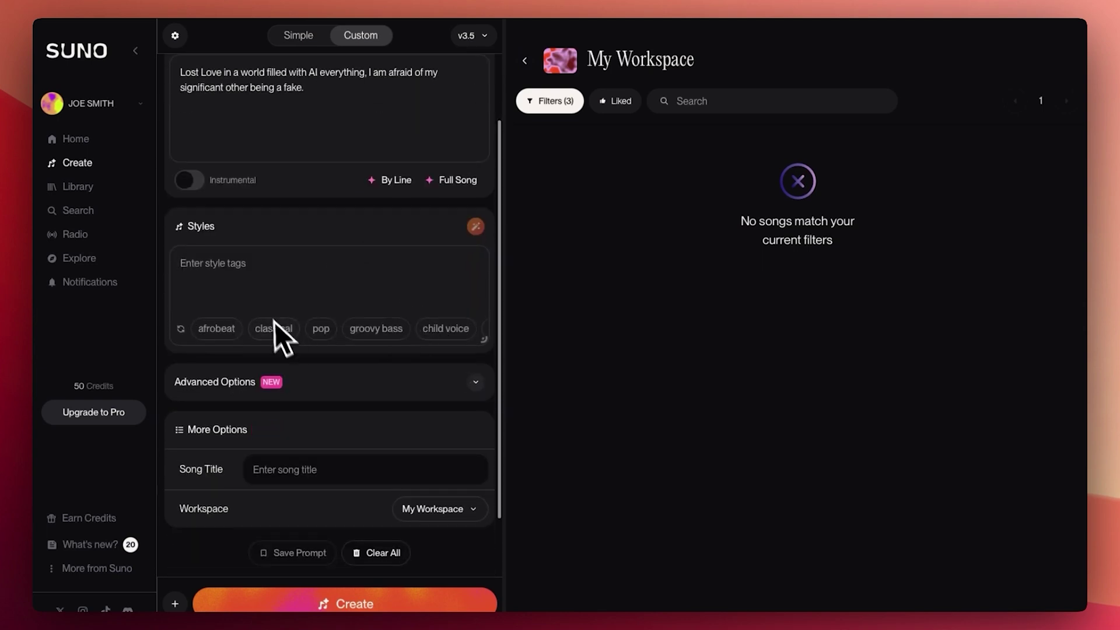
type("Post Malone, Neo Count")
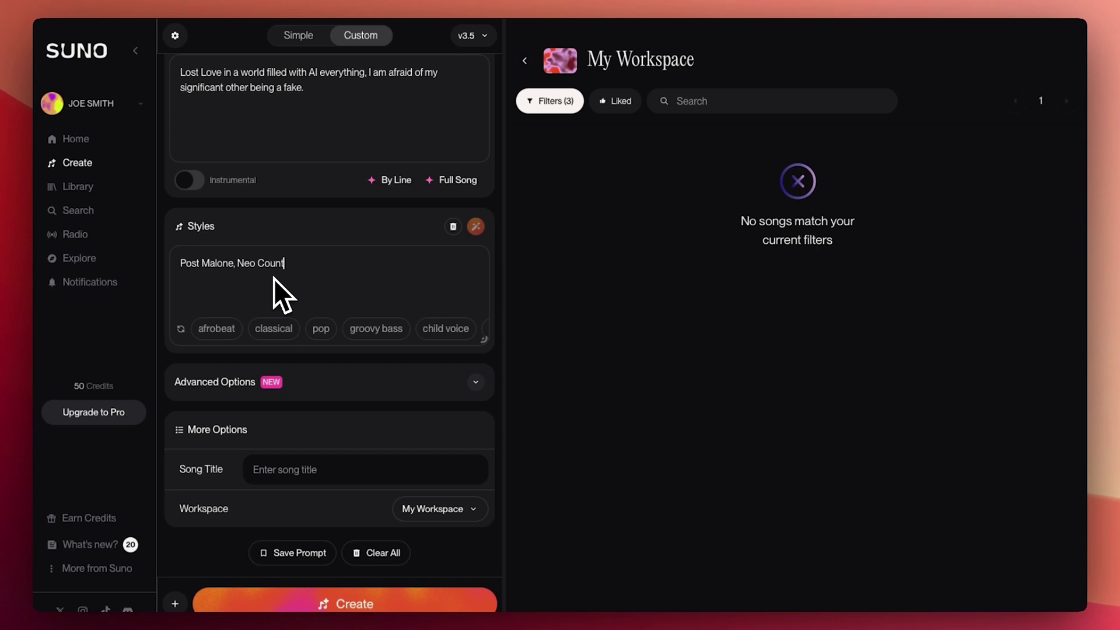
type("ry, Lil nas x")
- Expand Advanced Options, dismiss the Weirdness upgrade offer, and title the song 'Fake Gurl Music'
scroll(274, 279, "down", 1)
left_click(475, 309)
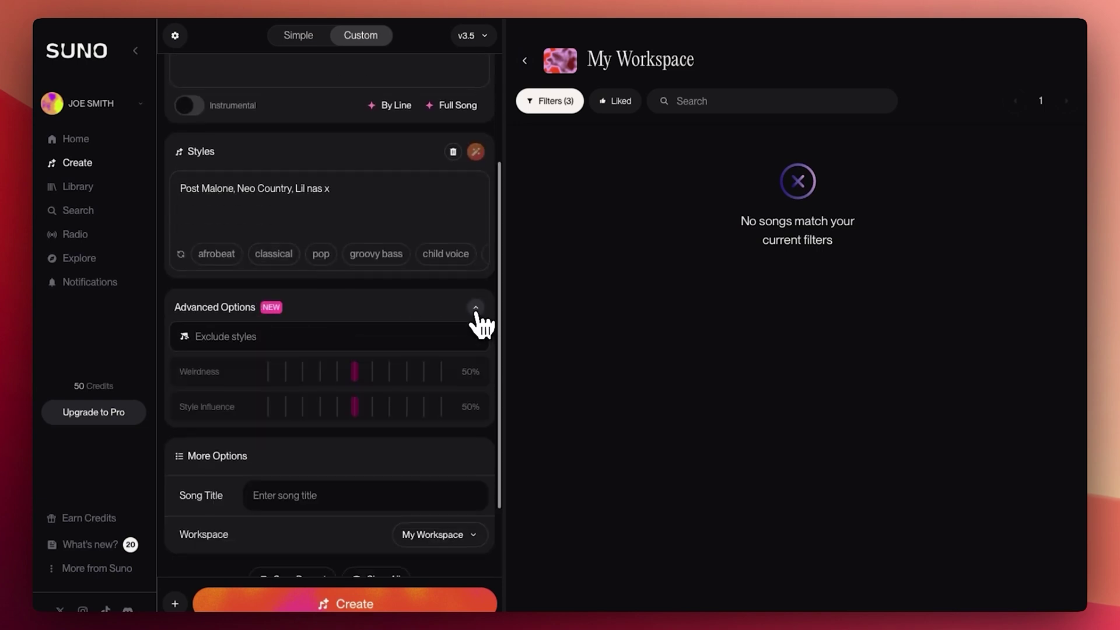
scroll(476, 321, "down", 1)
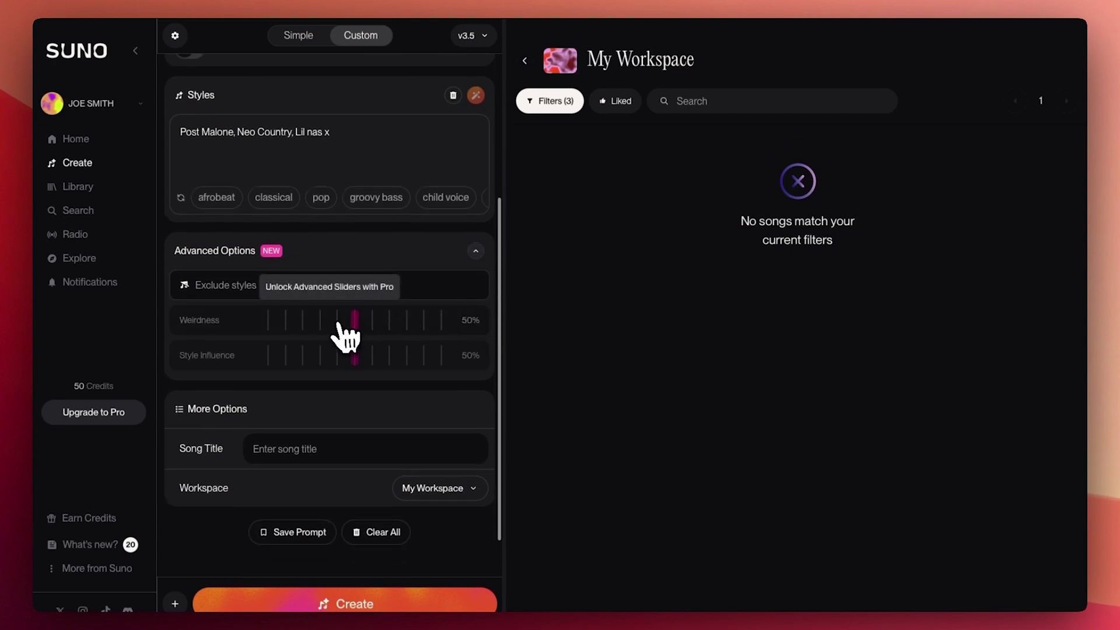
left_click(387, 330)
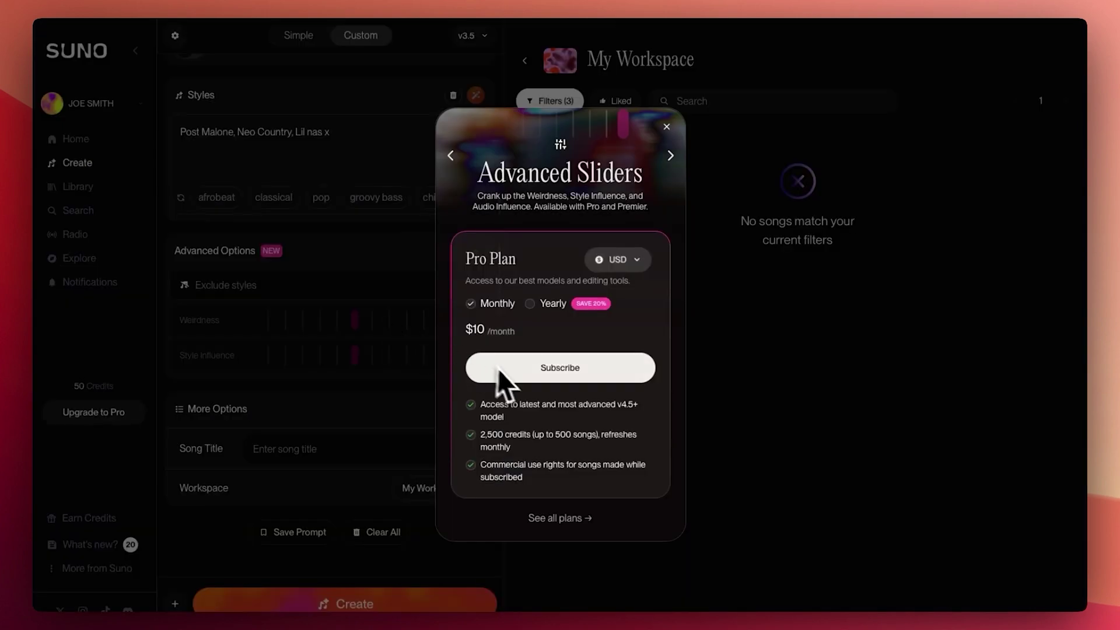
left_click(666, 128)
left_click(324, 451)
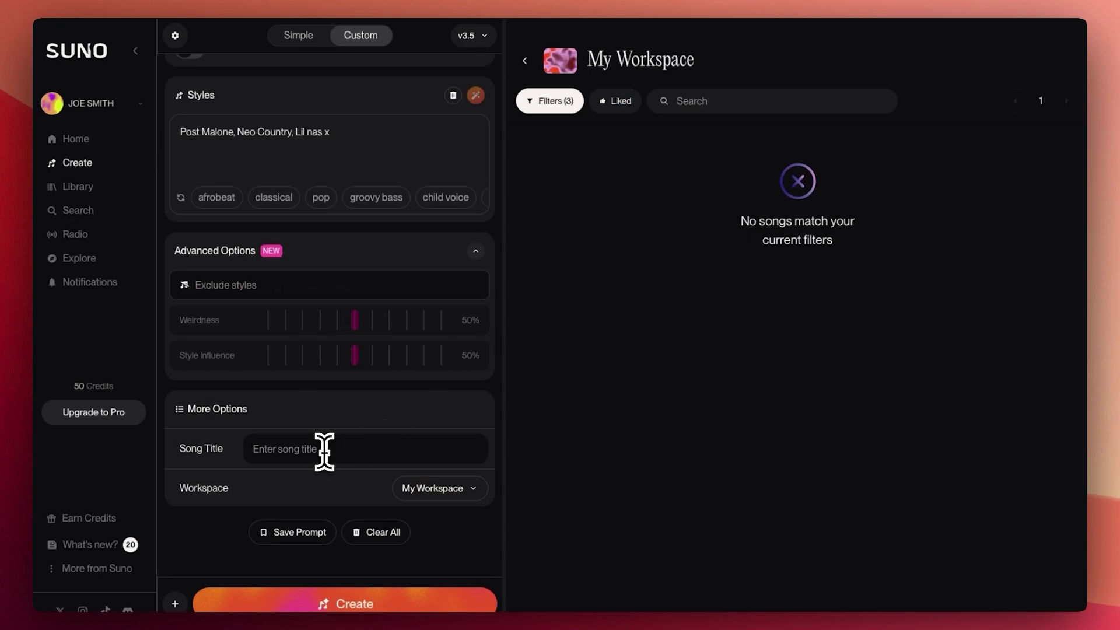
type("Fake Gurl Music")
- Try adding a persona, dismiss the Personas upgrade offer, and close the add-audio options
scroll(215, 536, "up", 4)
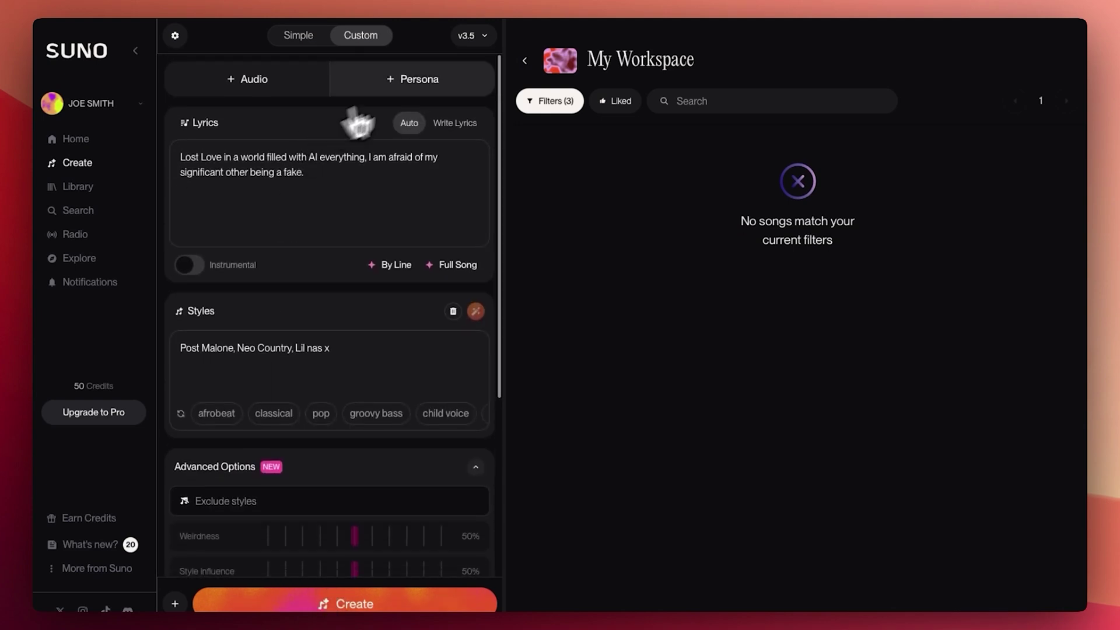
left_click(419, 84)
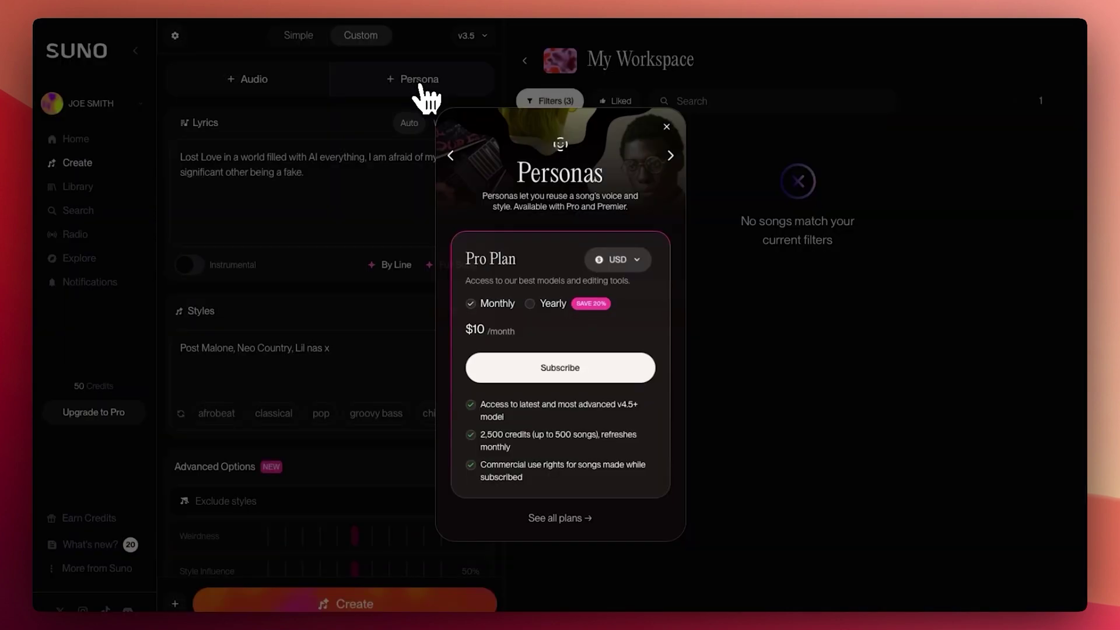
left_click(668, 131)
left_click(245, 87)
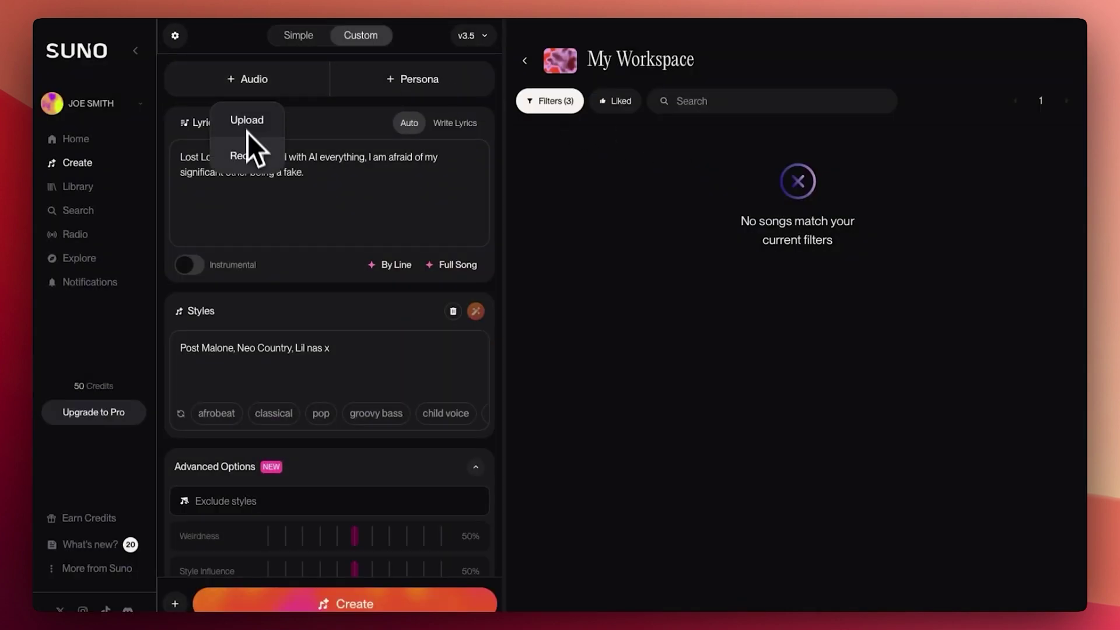
left_click(325, 115)
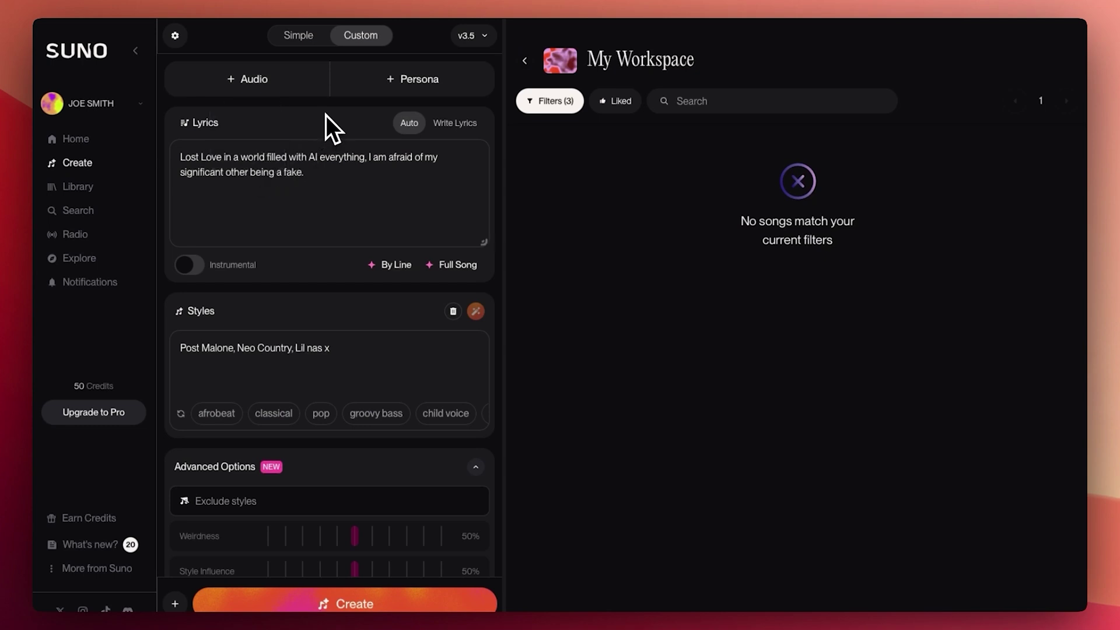
- Choose to upload audio, agree to the upload terms, and close the recorder
left_click(278, 79)
left_click(257, 158)
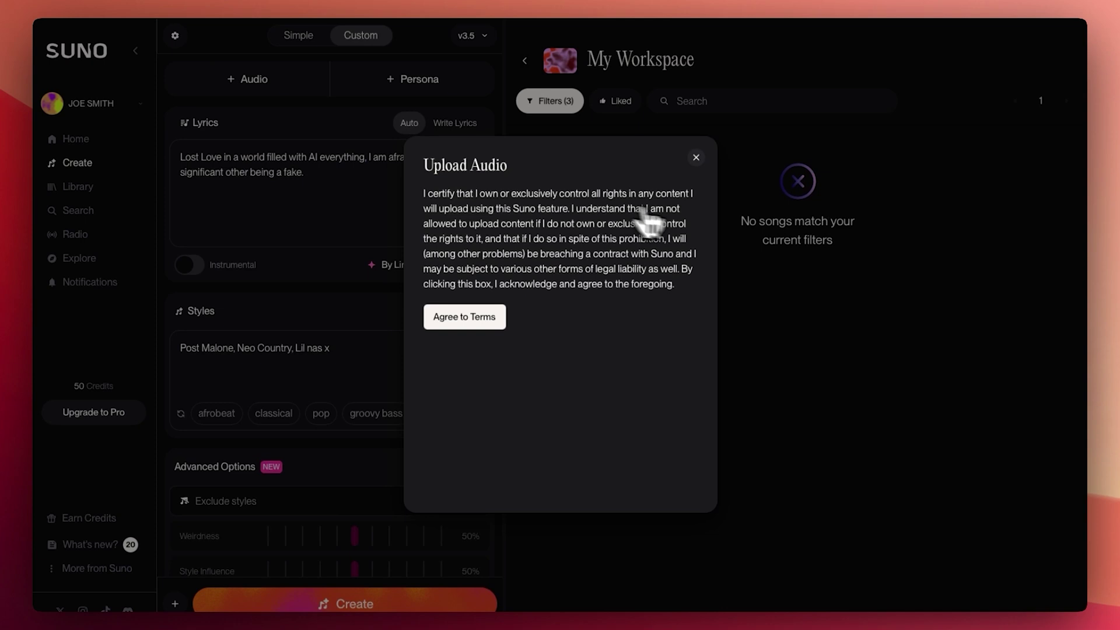
left_click(482, 316)
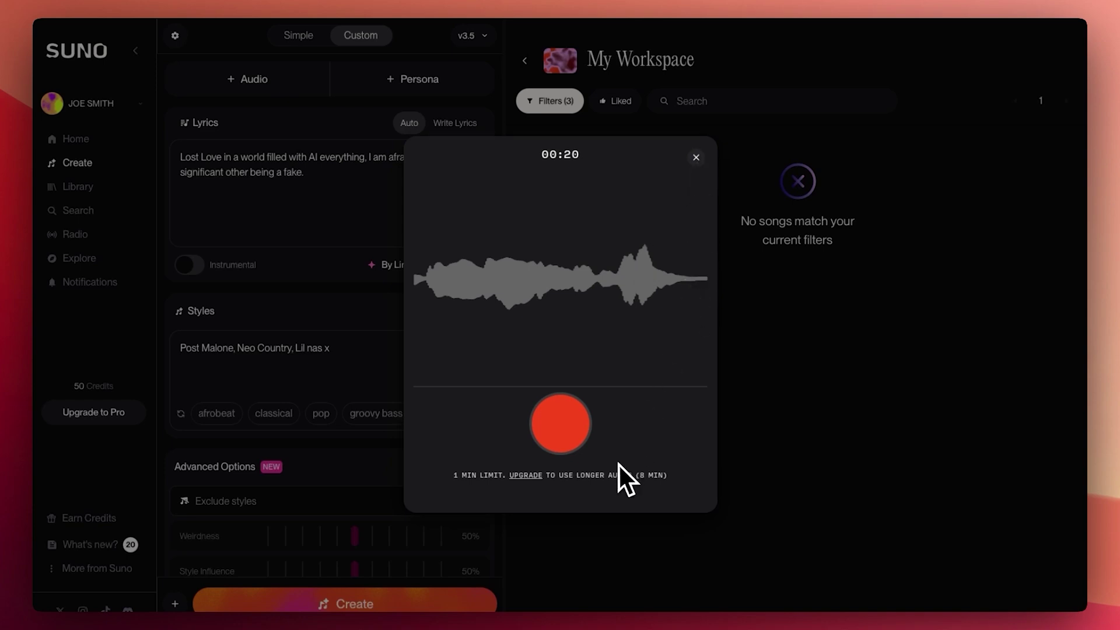
left_click(696, 158)
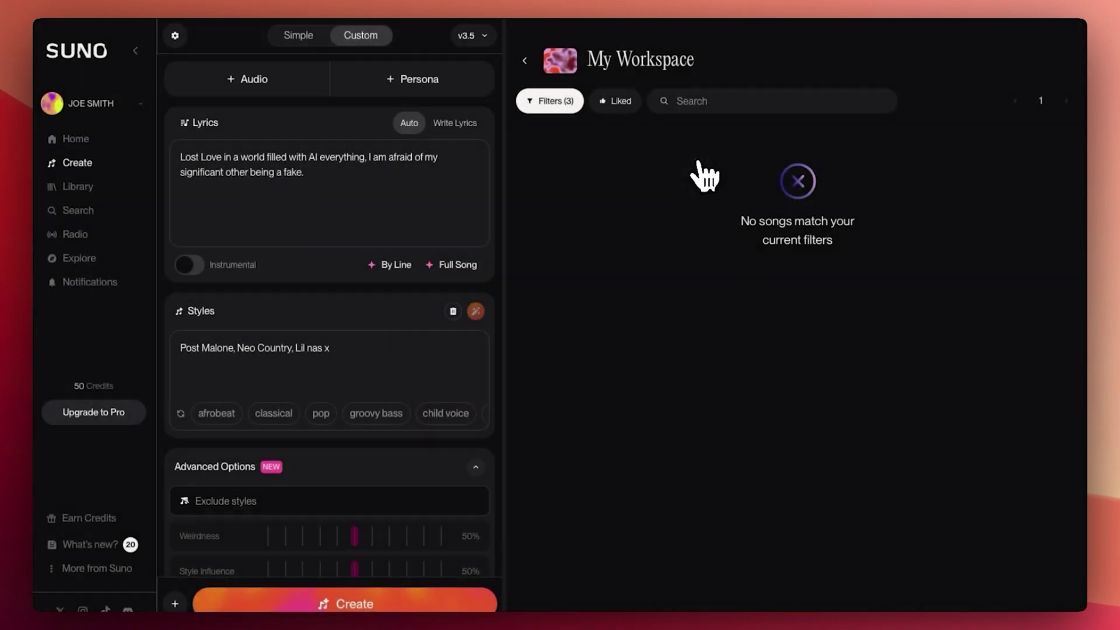
- Open and close the audio recorder again, then generate the songs with Create
left_click(245, 81)
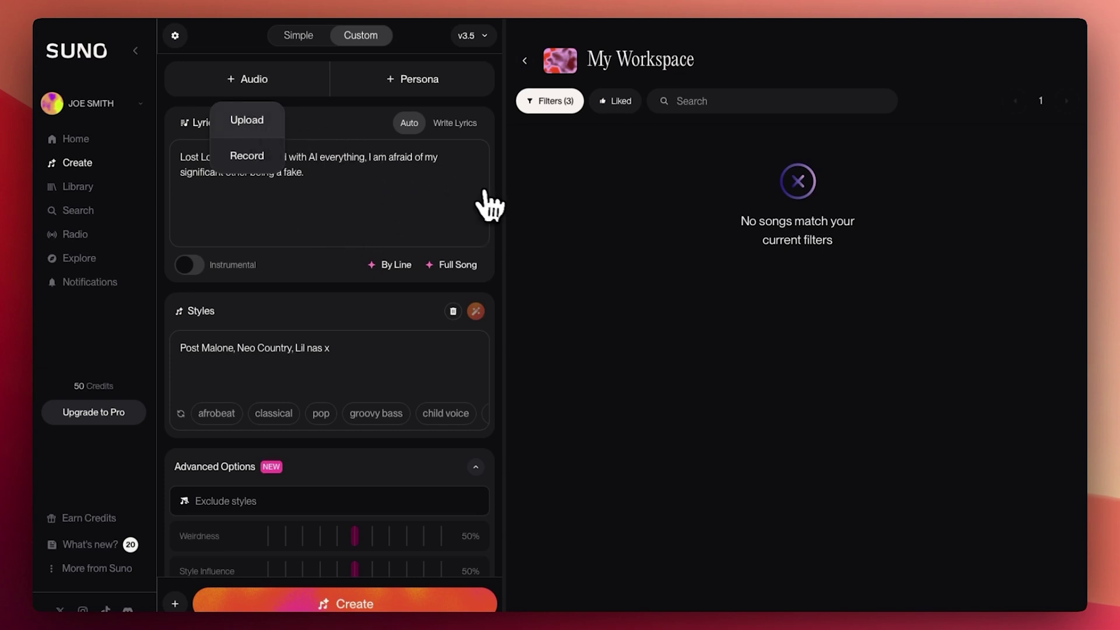
left_click(762, 470)
left_click(293, 87)
left_click(257, 154)
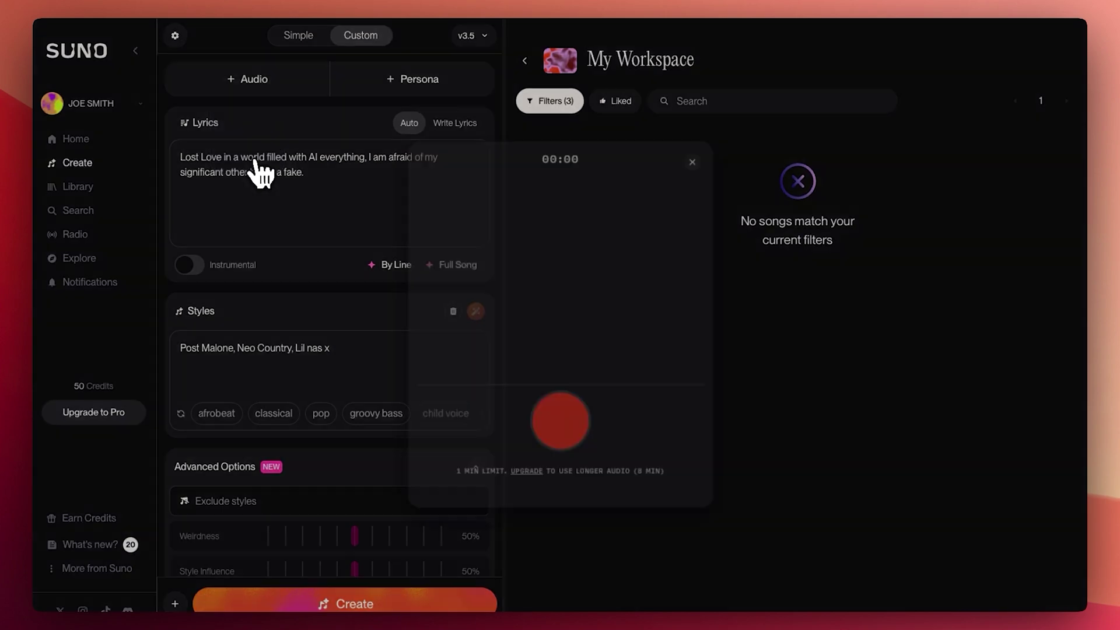
left_click(696, 157)
scroll(387, 175, "down", 5)
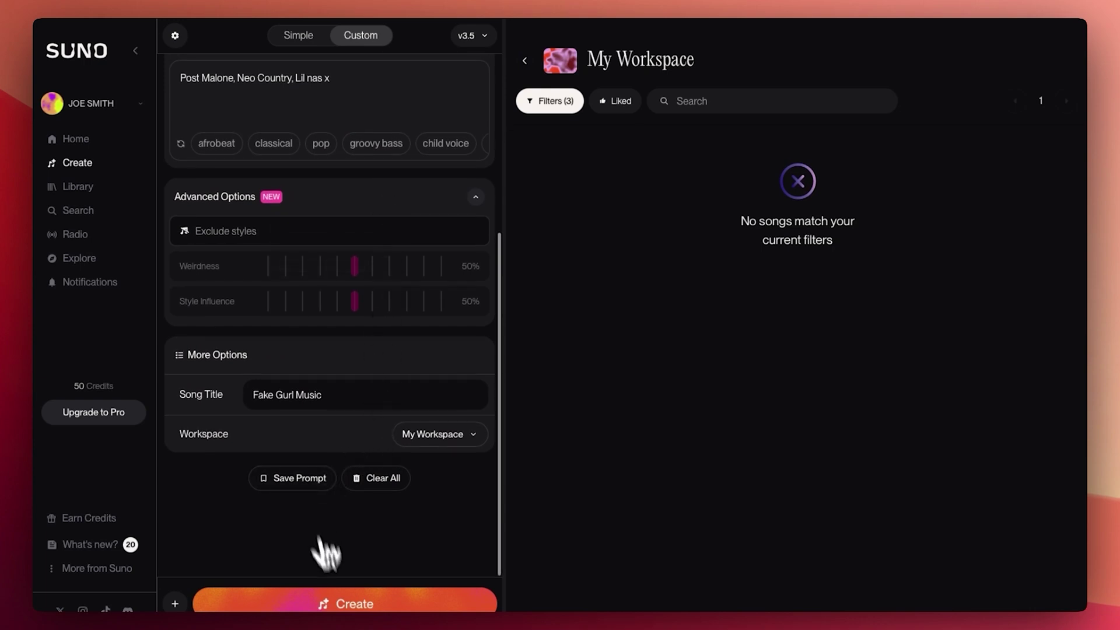
left_click(345, 604)
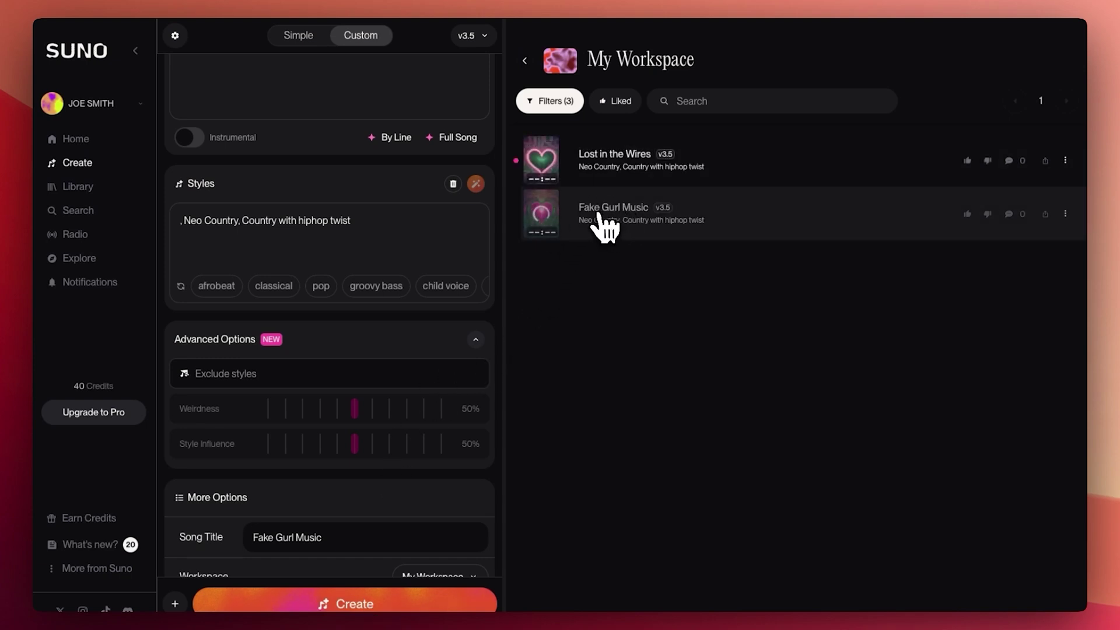
- Play the newly generated Lost in the Wires from My Workspace
mouse_move(542, 169)
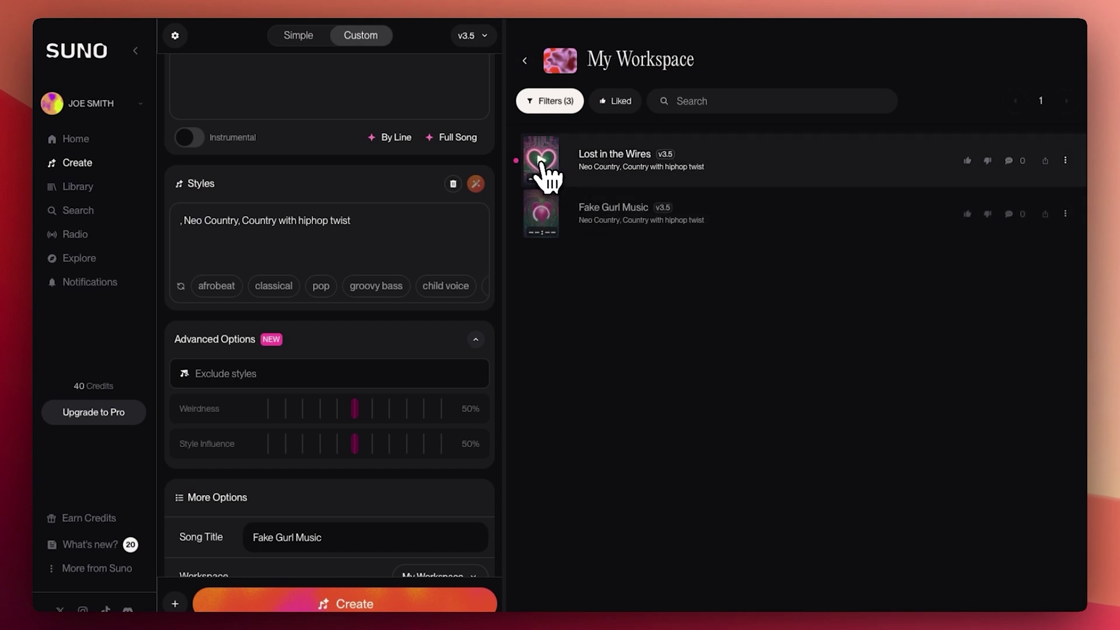
left_click(542, 164)
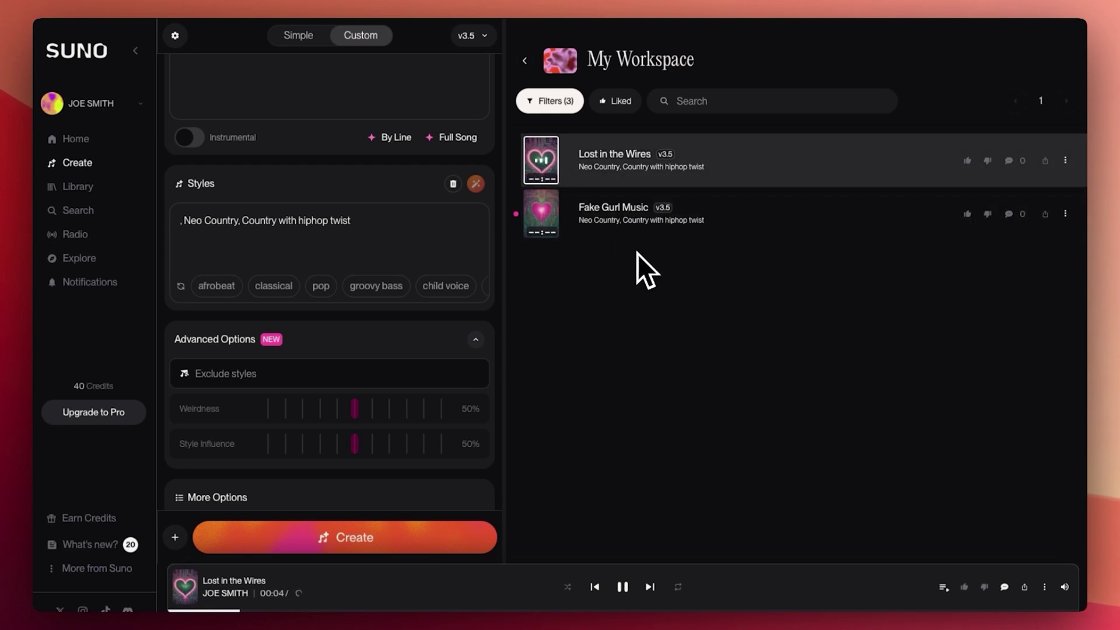
scroll(337, 216, "up", 5)
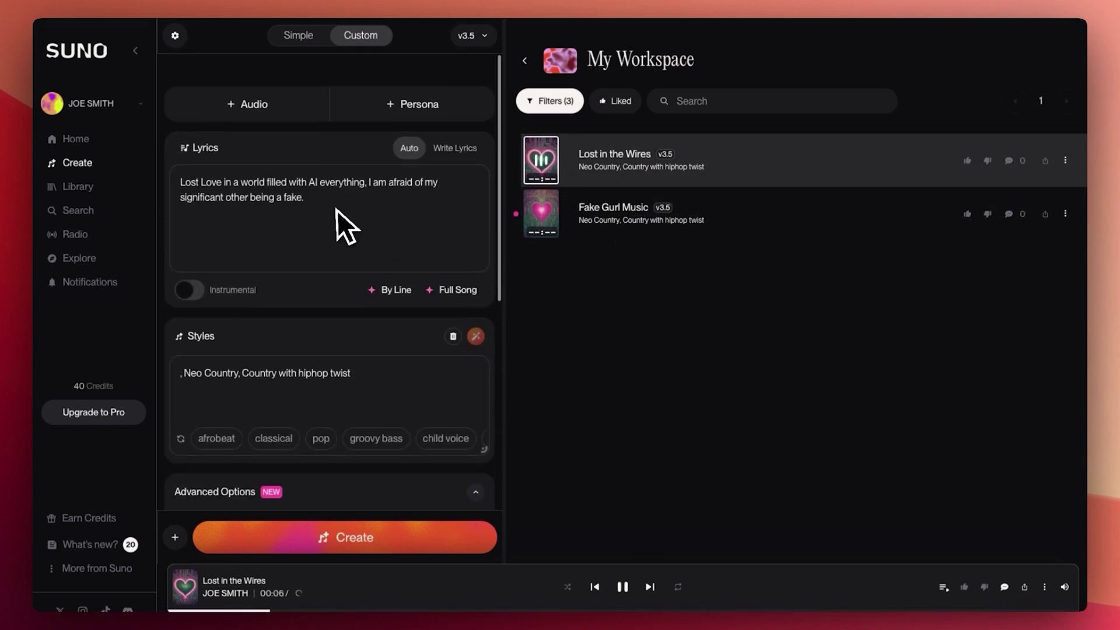
- Pause Lost in the Wires, close the recorder, and briefly preview the Poster 2 track
left_click(547, 159)
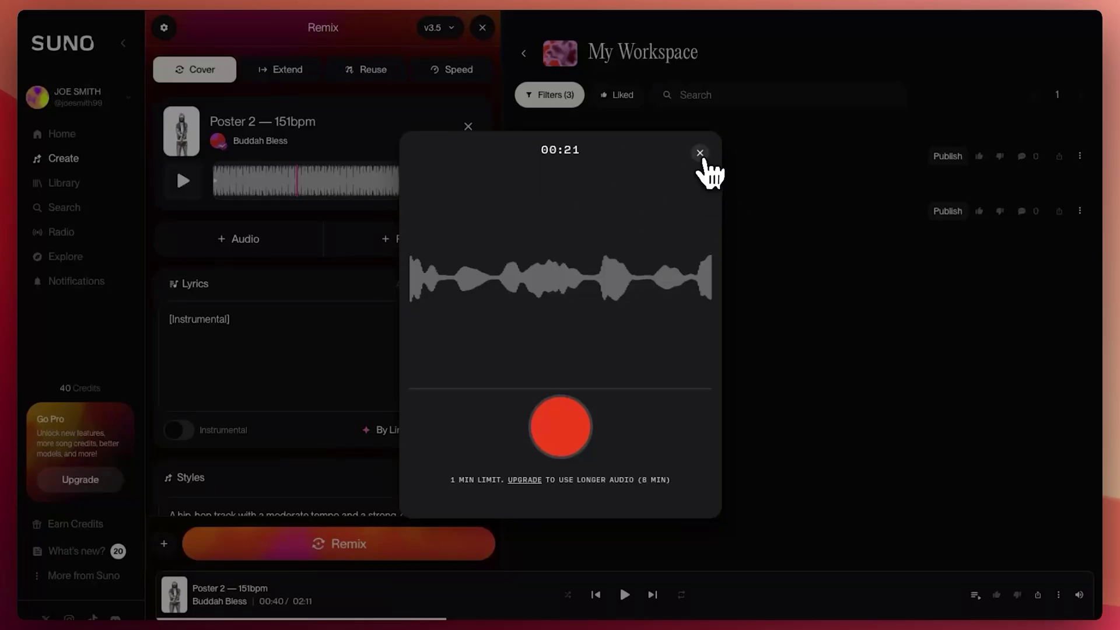
left_click(700, 154)
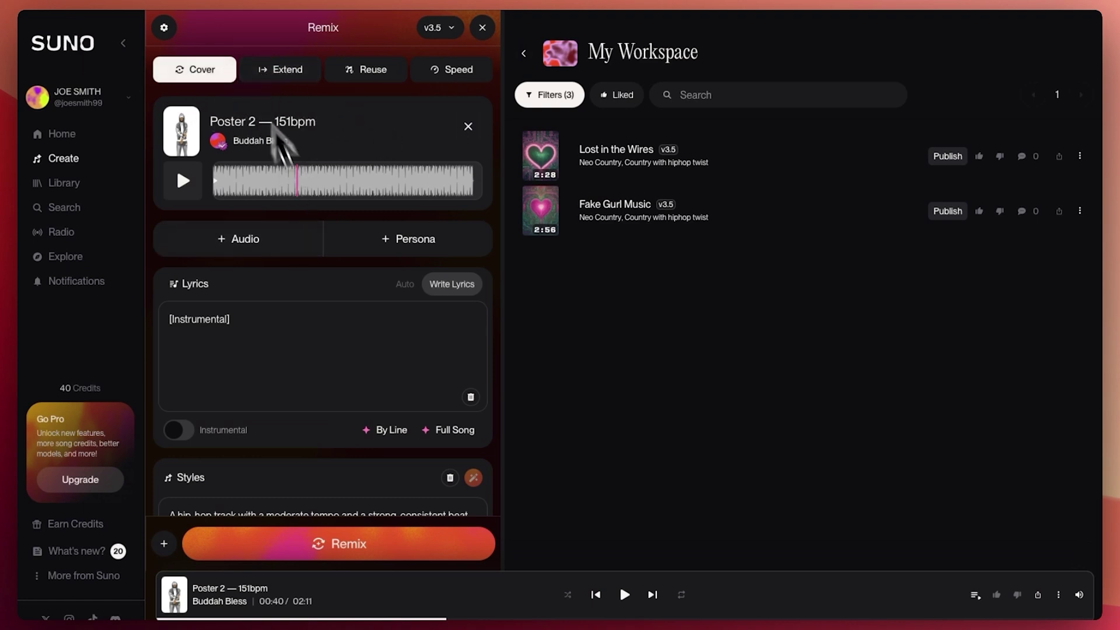
left_click(182, 183)
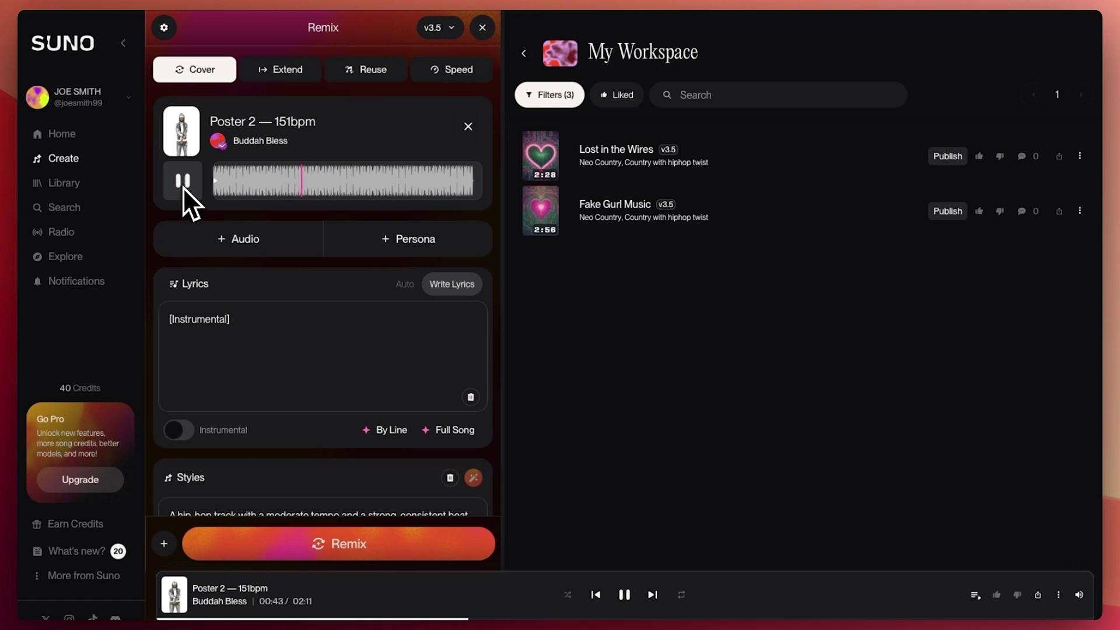
left_click(183, 186)
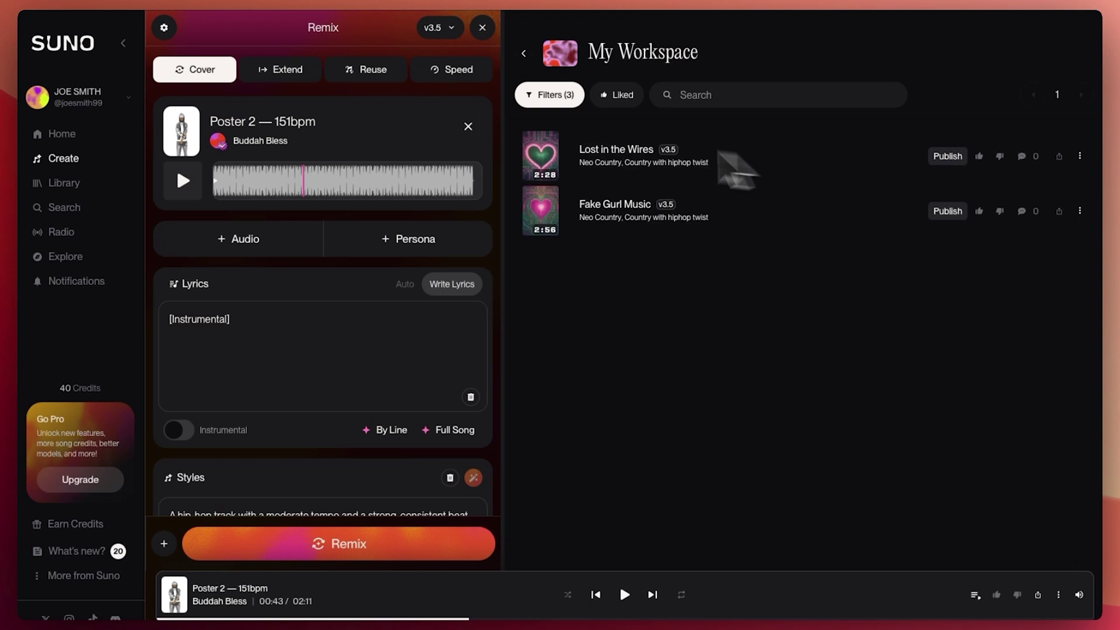
- Open the audio recorder from the add-audio choices and close it again
left_click(233, 240)
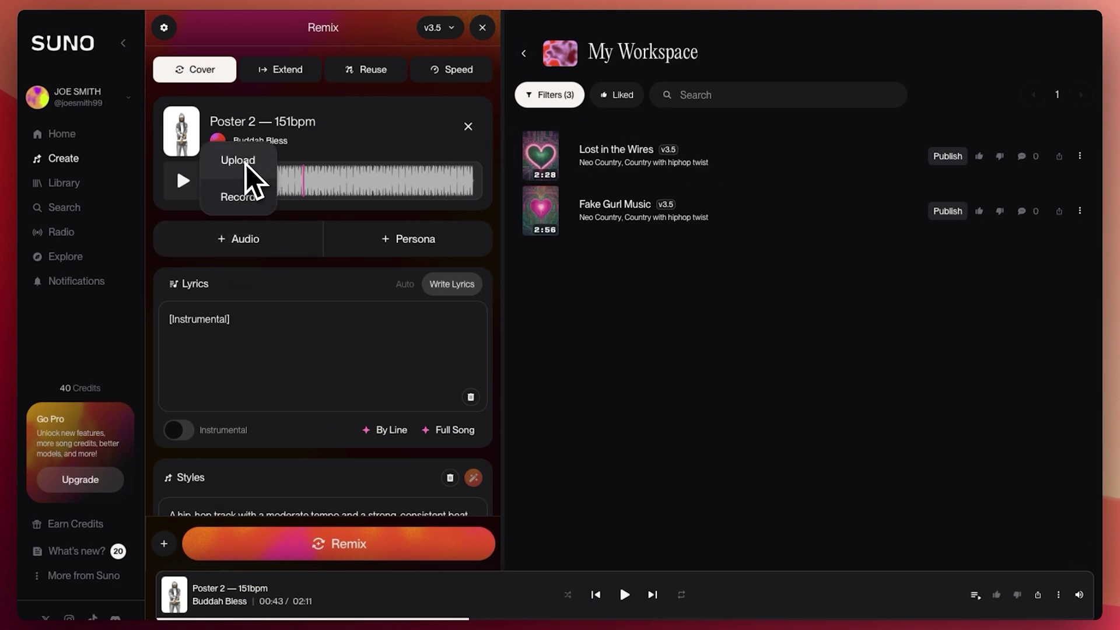
left_click(366, 151)
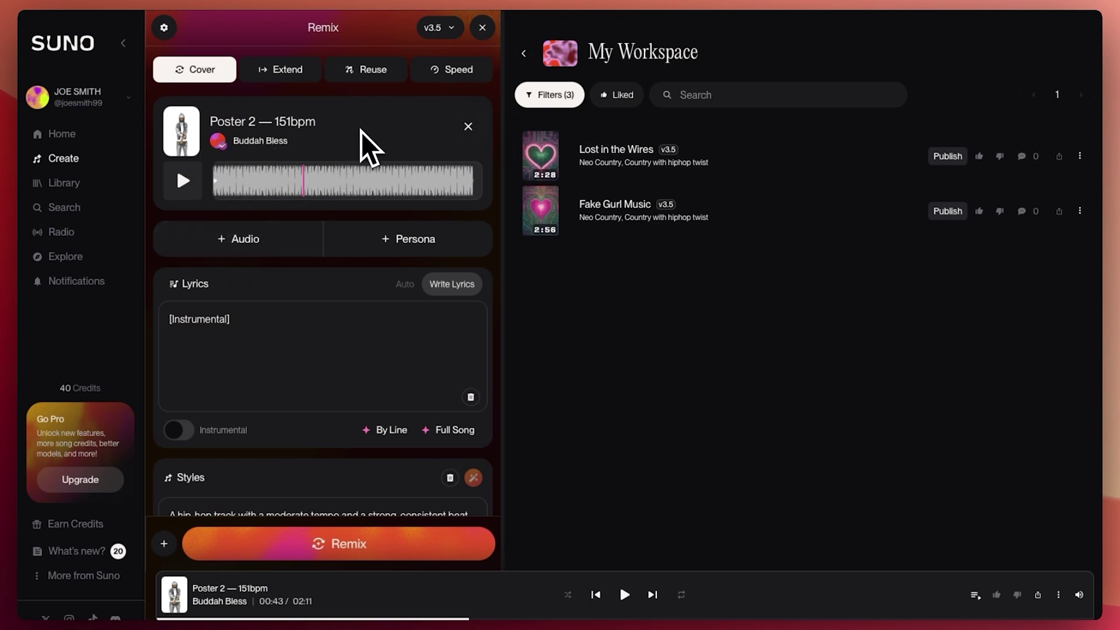
left_click(262, 233)
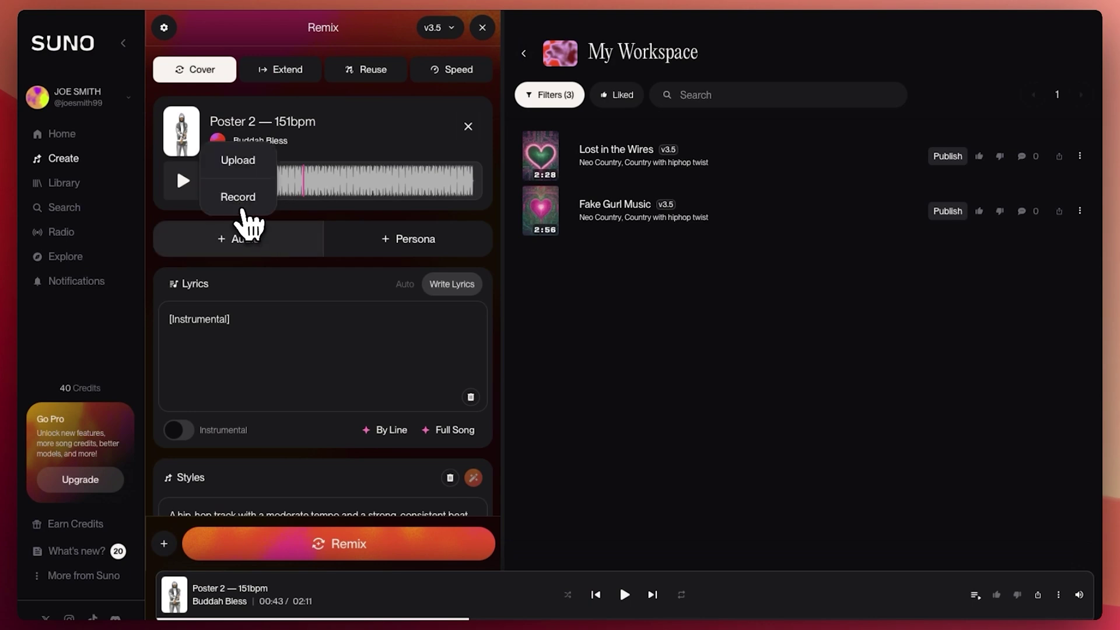
left_click(245, 206)
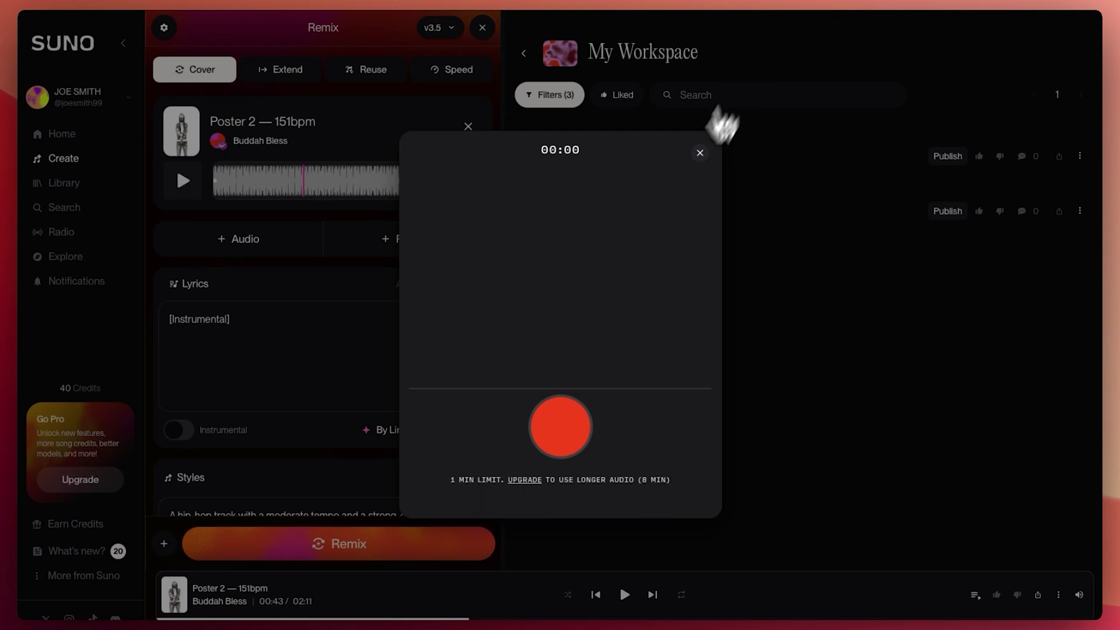
left_click(700, 154)
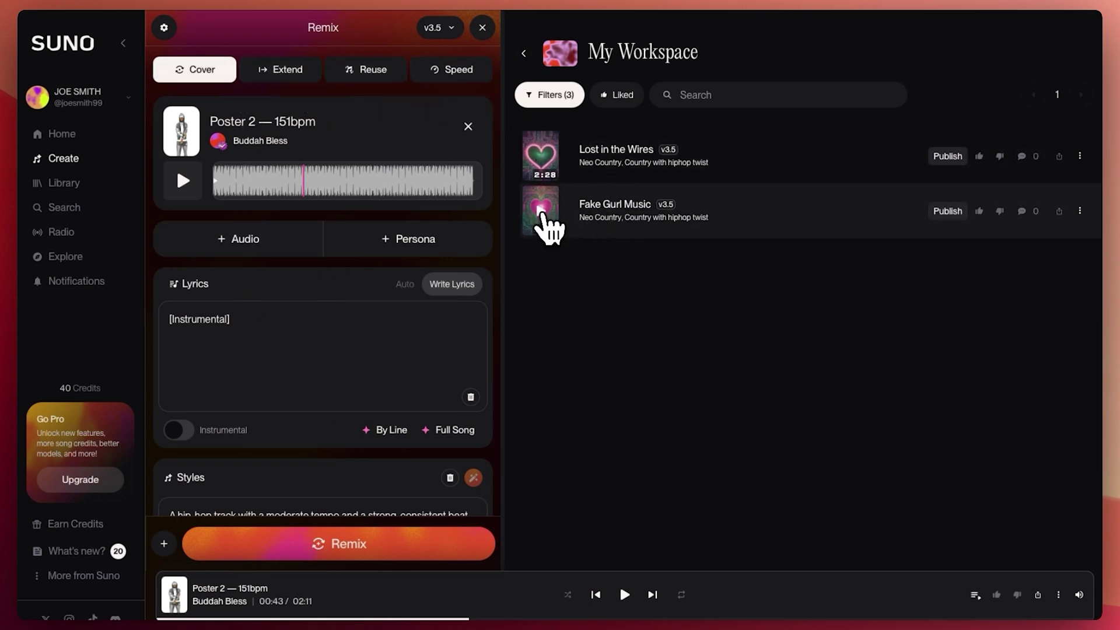
- Play Fake Gurl Music to show its details and lyrics, then pause it at 00:04
left_click(542, 213)
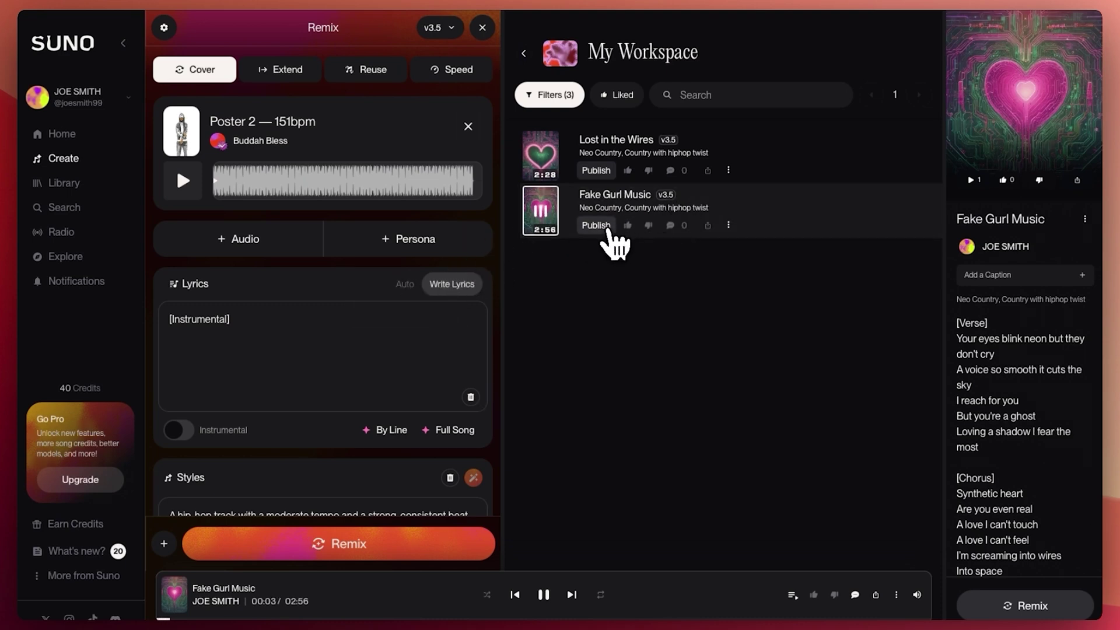
left_click(541, 211)
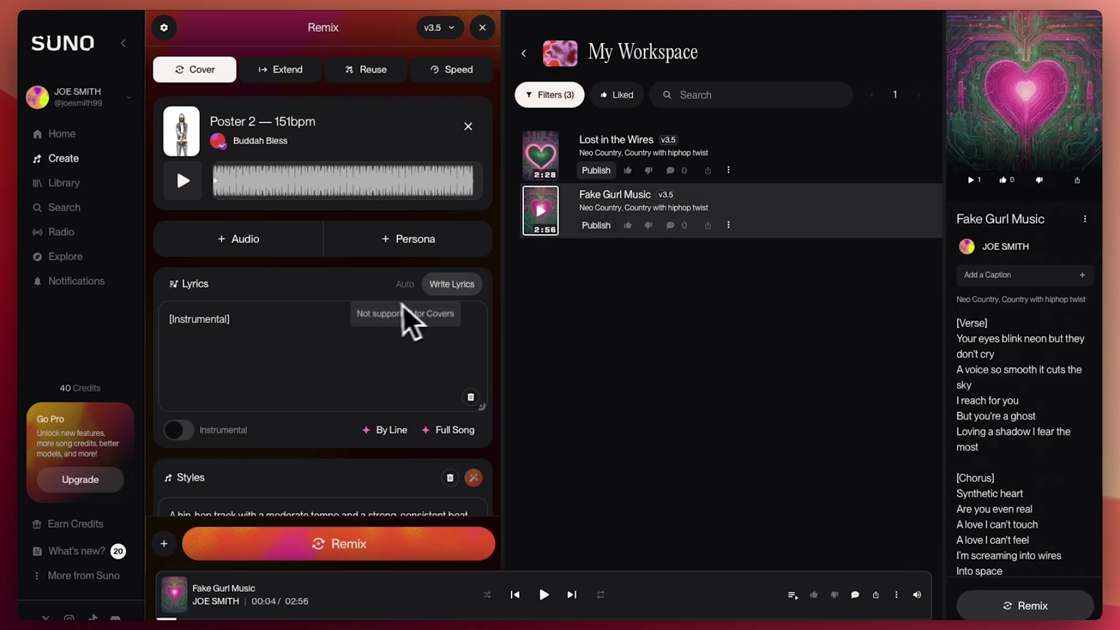